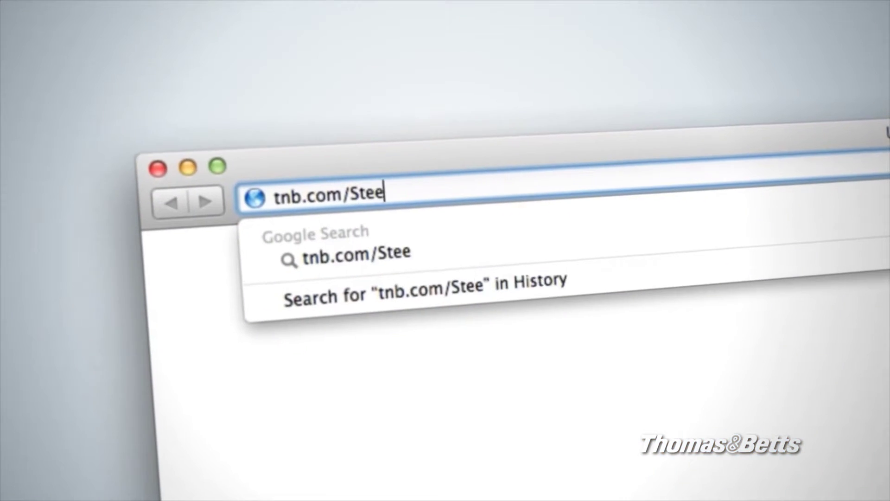
Go to tnb.com/SteelCityeFab and open the Resources > End User Tools page.
text(eFab)
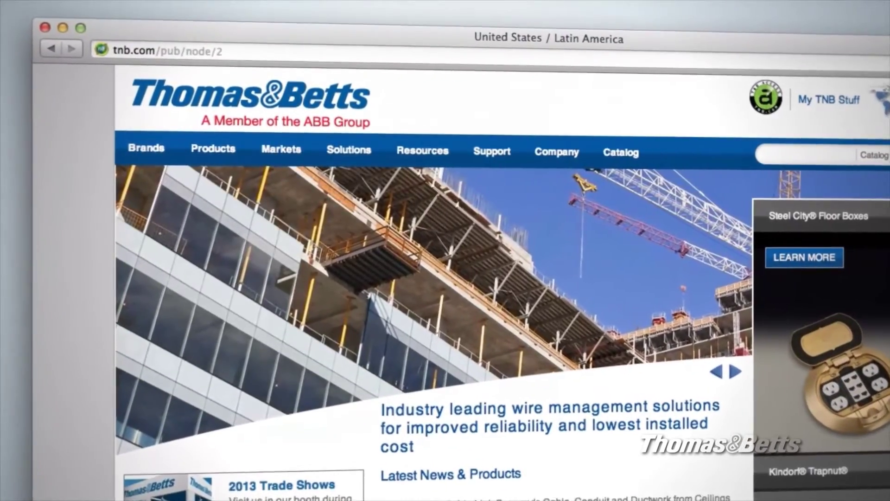
mouse_move(433, 157)
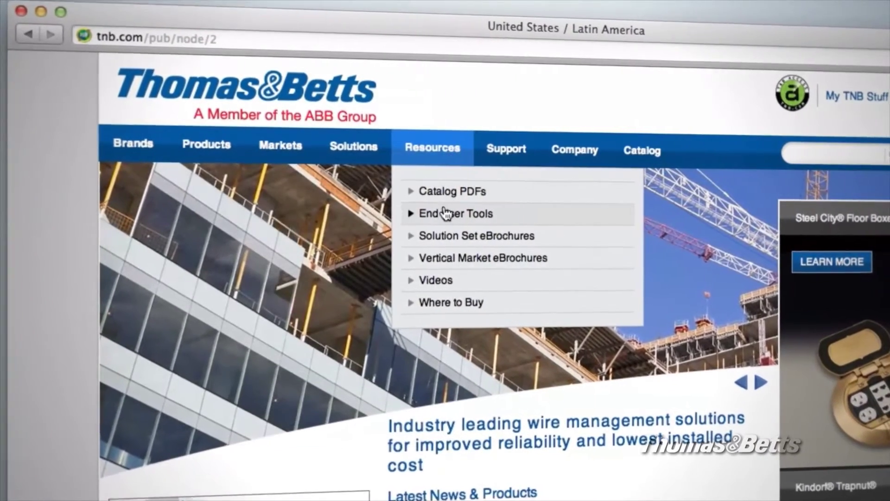
click(455, 214)
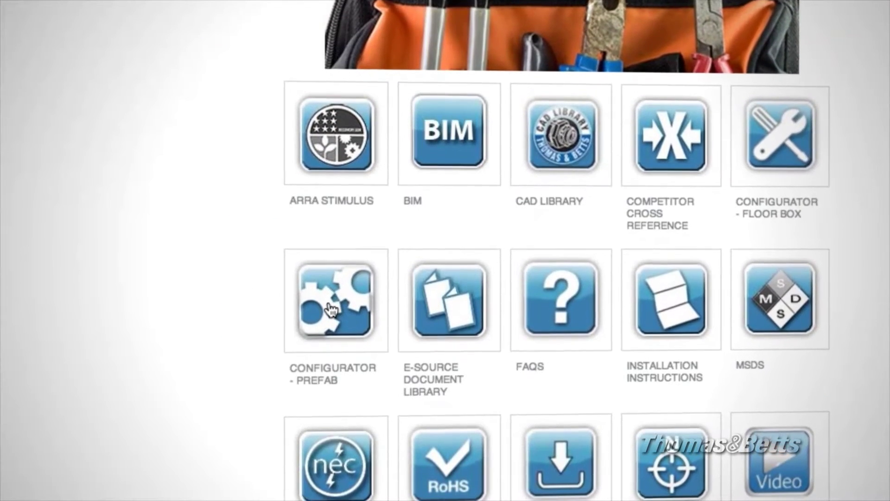
Launch Configurator - Prefab and sign in with the user ID and password.
click(324, 315)
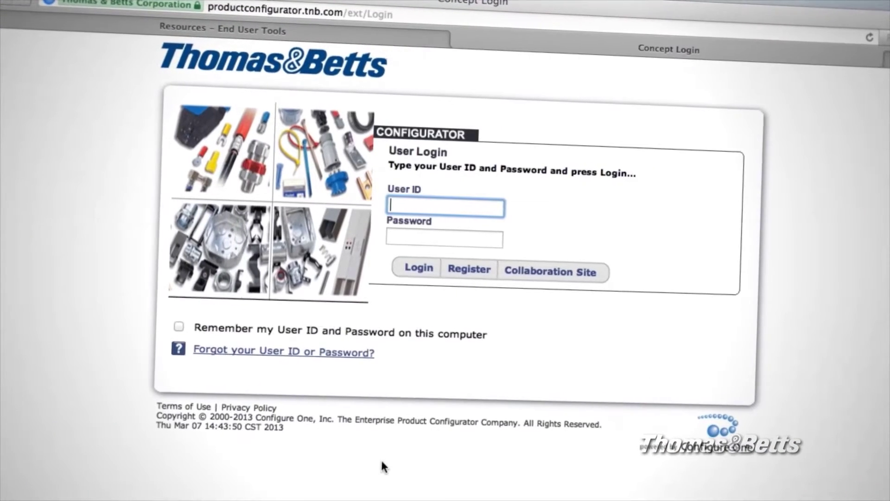
text(eFab)
key(Tab)
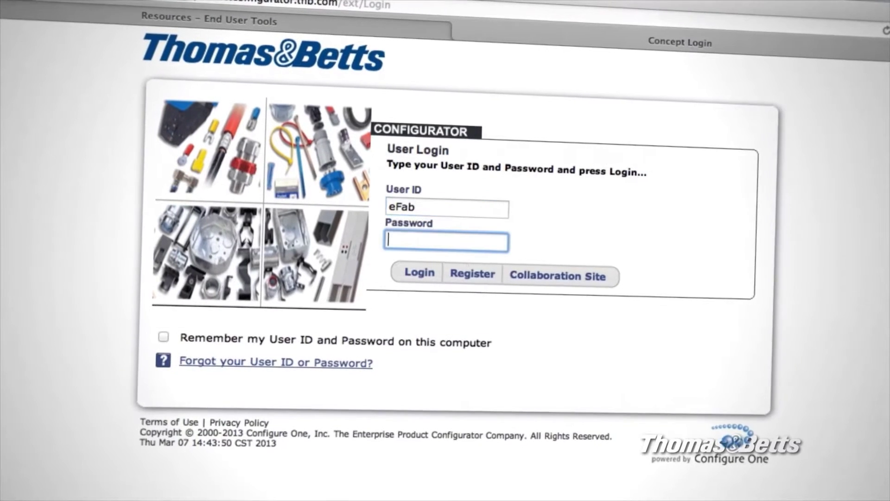
text(**********)
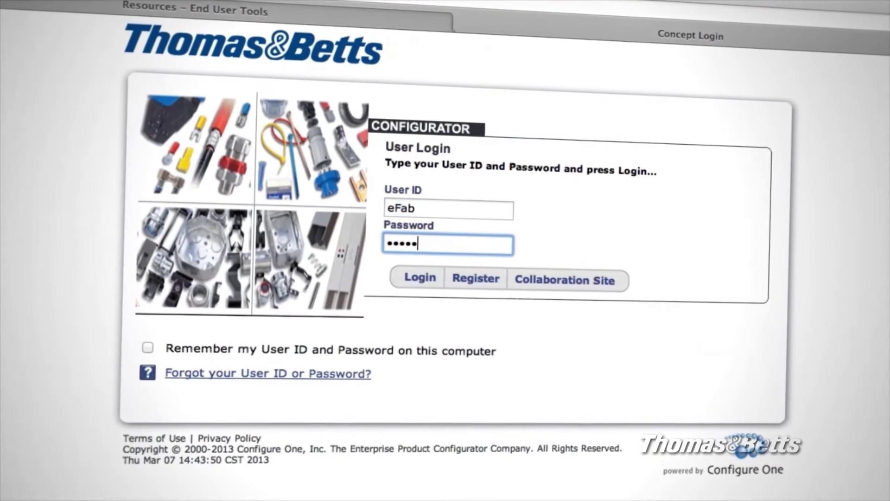
click(424, 281)
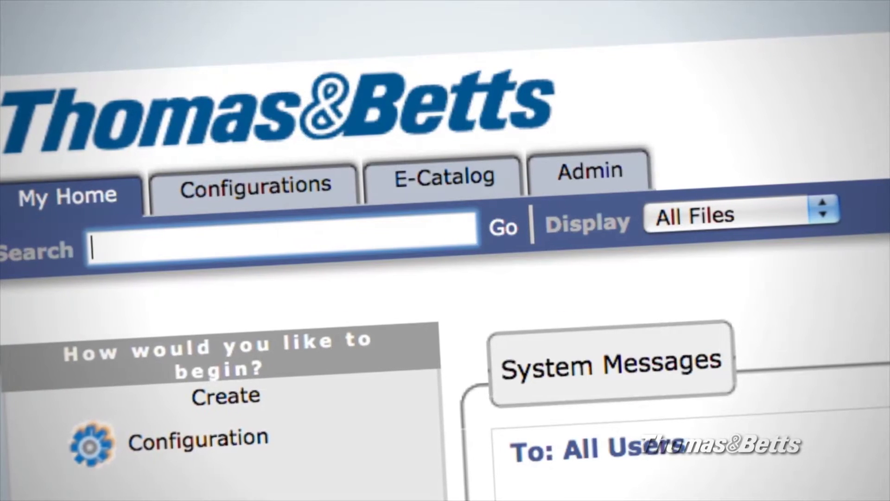
click(205, 204)
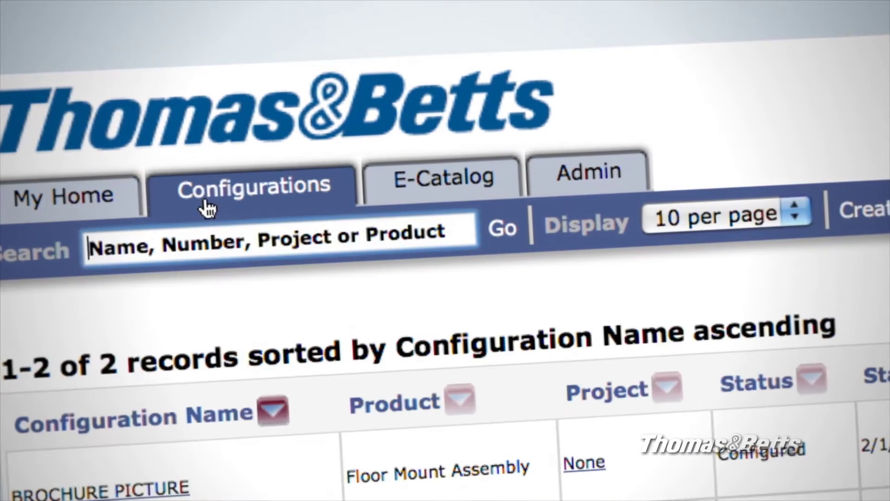
click(409, 196)
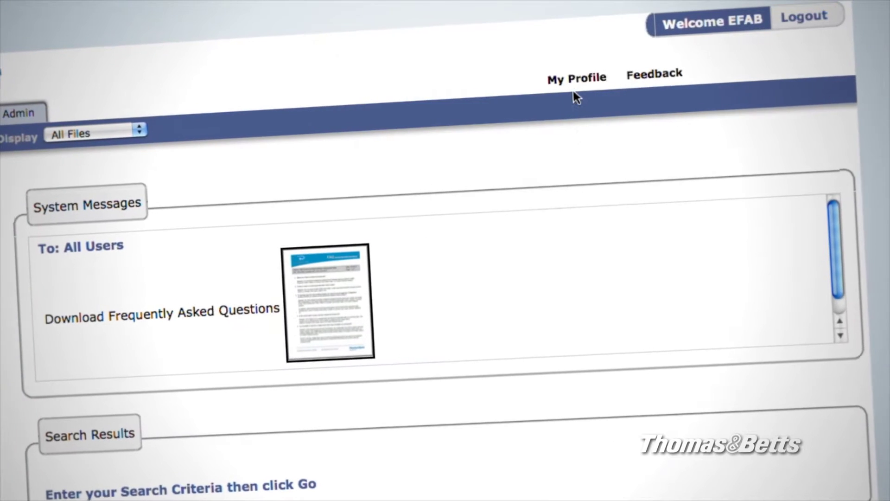
click(570, 91)
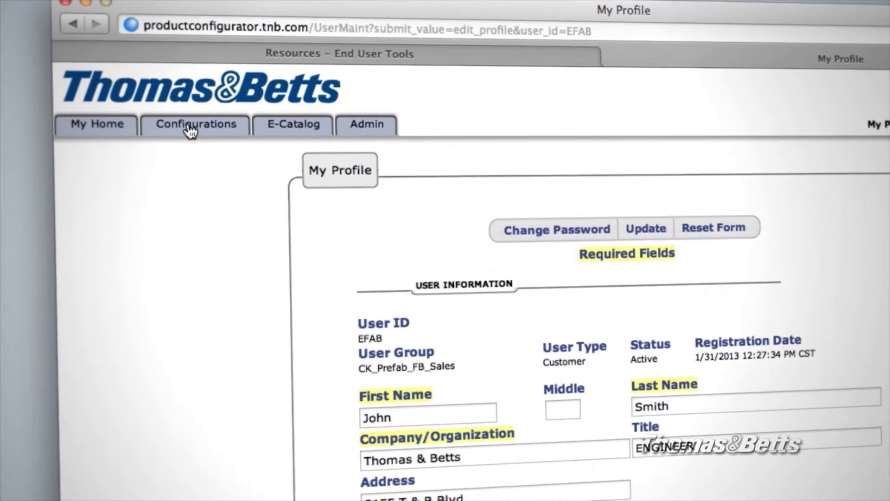
click(187, 125)
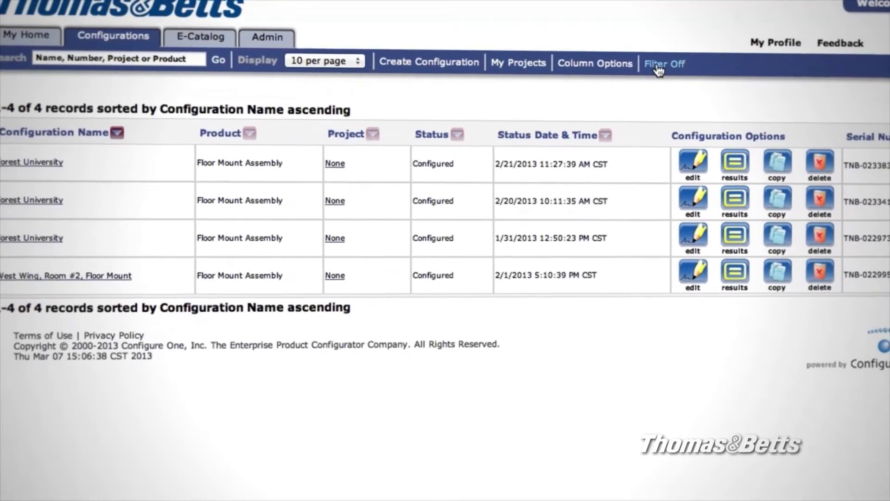
click(654, 62)
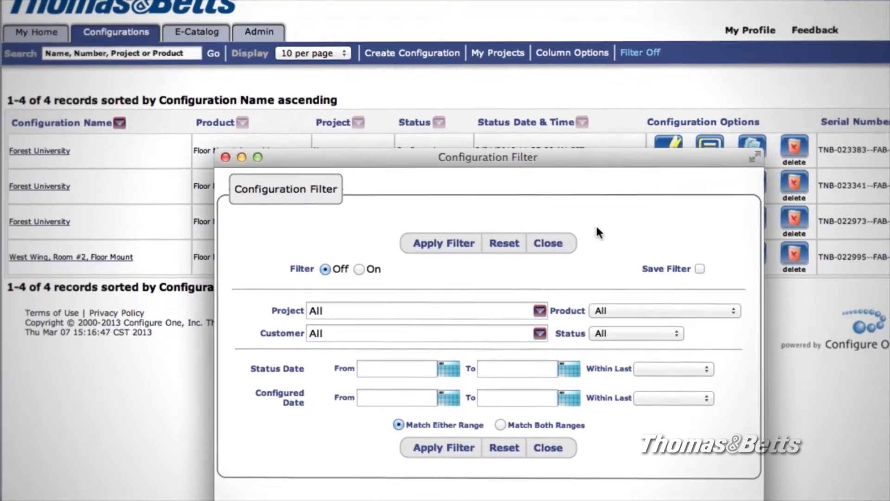
click(606, 305)
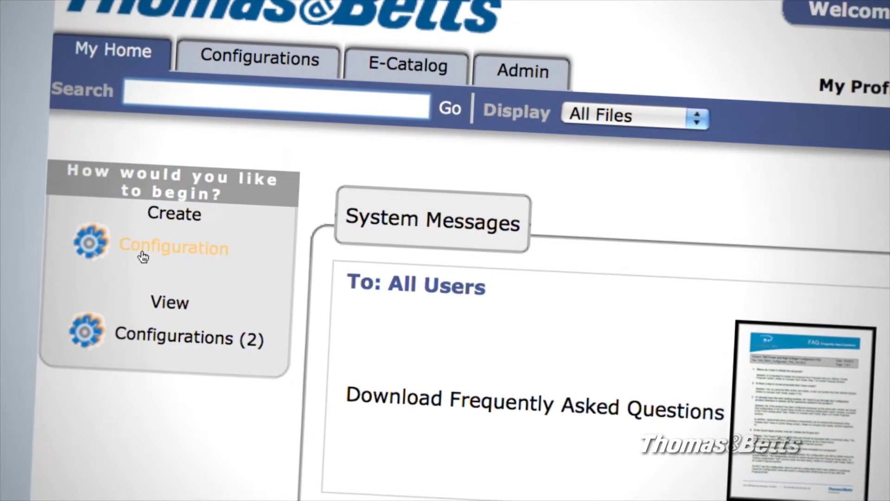
Create a Steel City Floor Mount Assembly named 'Room 5- Floor Mat' under project Forrest University.
click(137, 254)
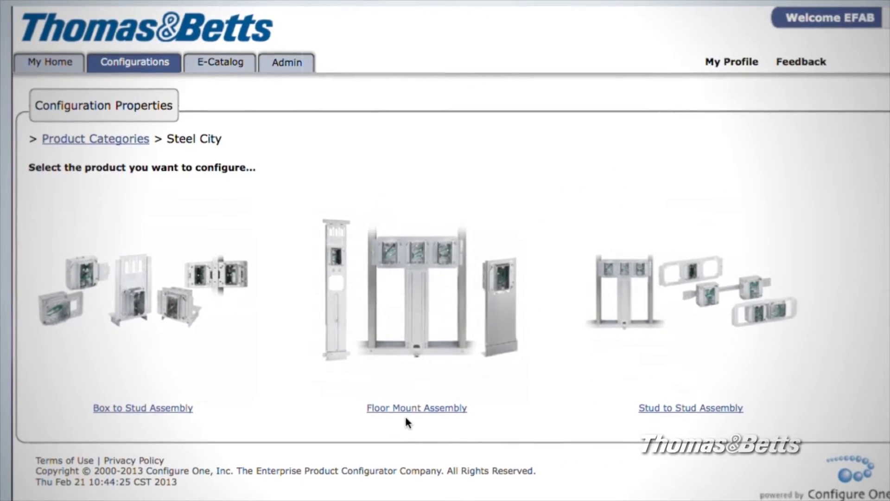
click(407, 410)
text(Room 5- Floor Mat)
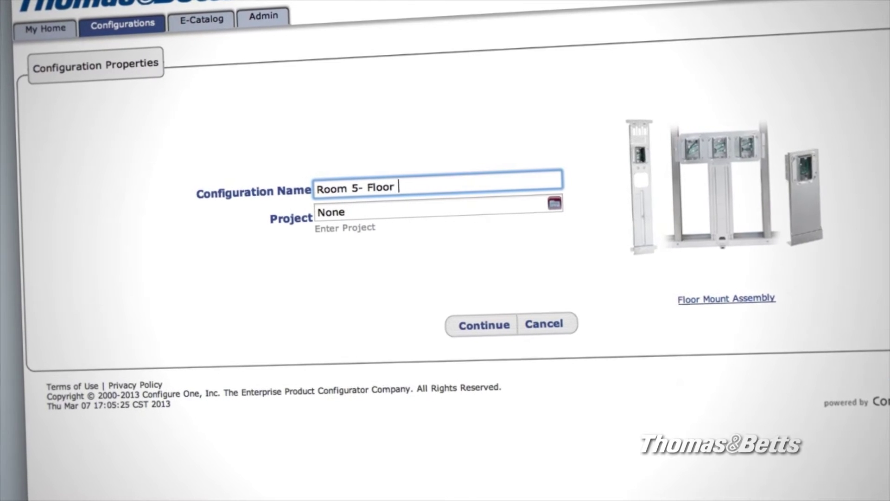
key(Tab)
text(Forres)
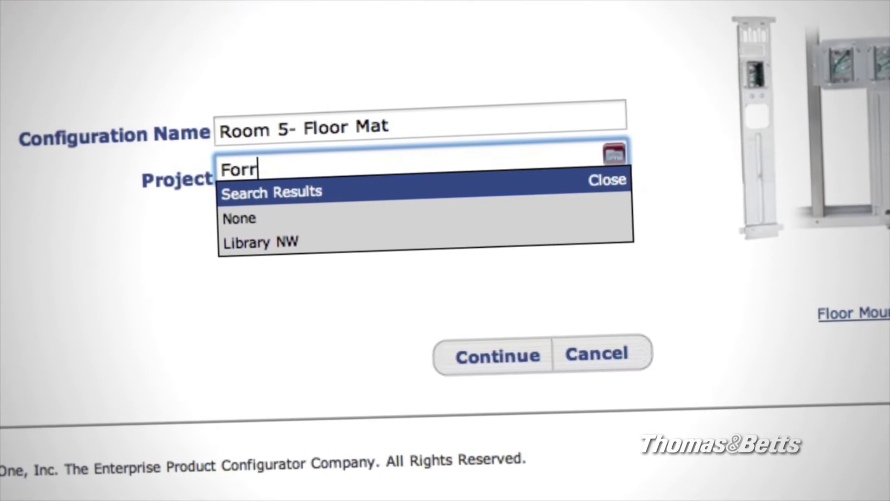
text(t Univer)
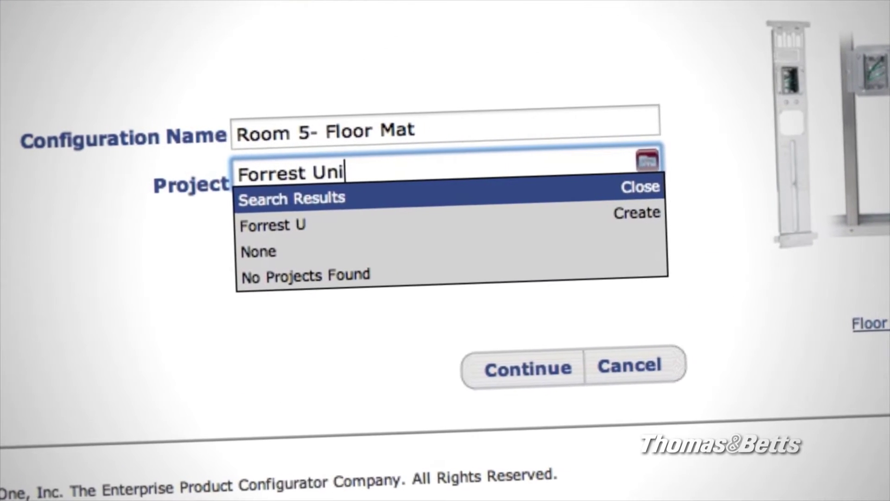
text(sity)
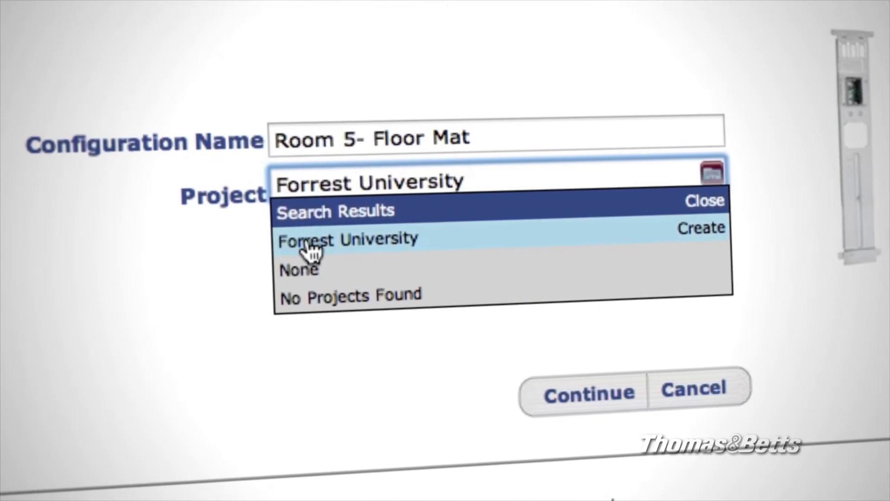
click(316, 253)
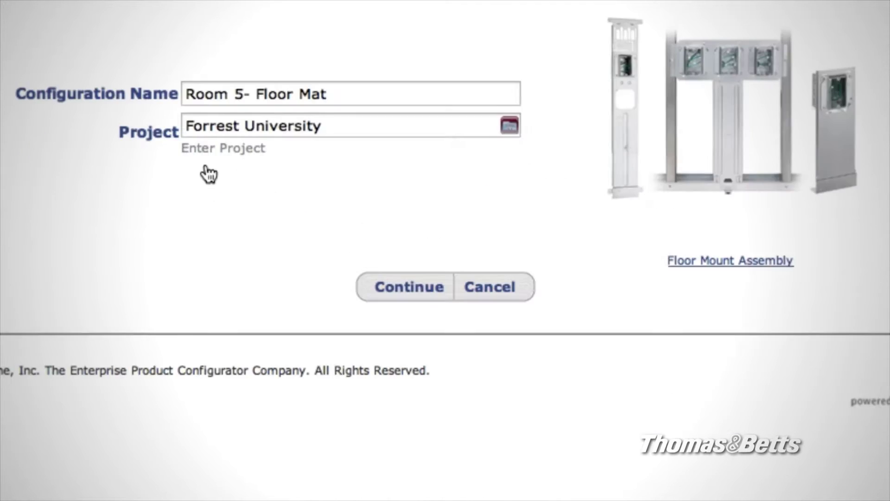
Choose the 18" T-Bracket bracket type and set Number of Boxes to 2.
click(424, 301)
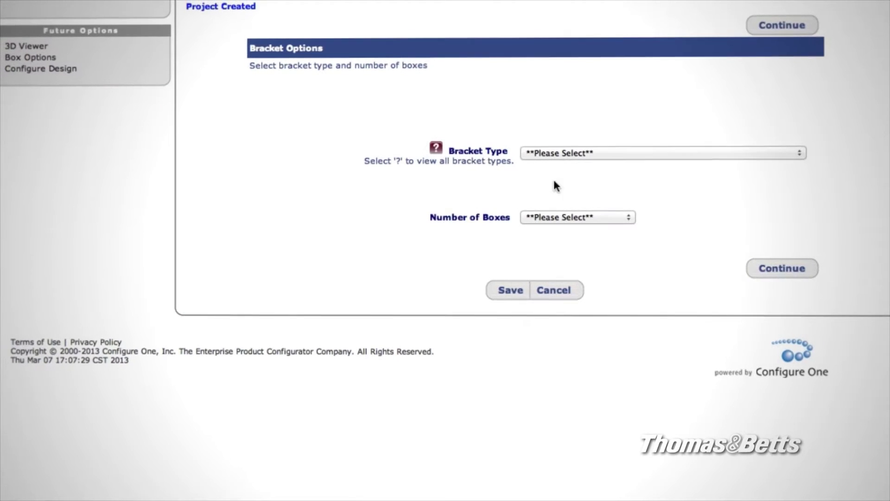
click(601, 153)
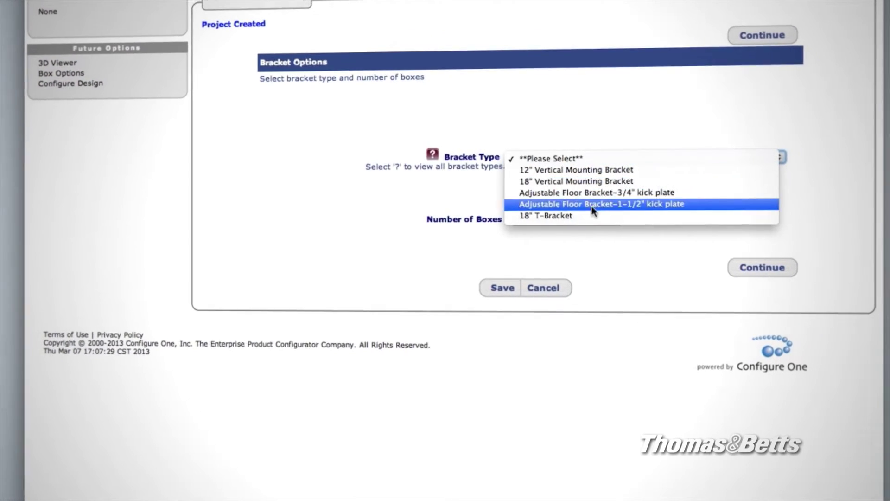
click(585, 218)
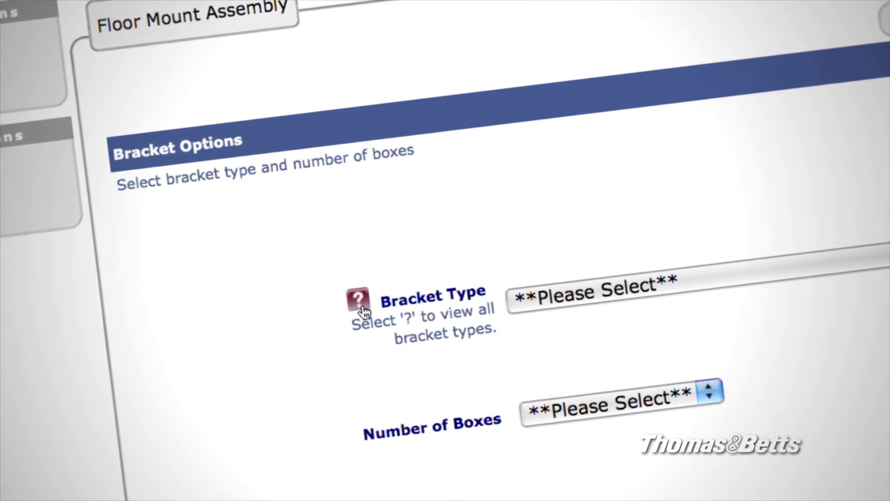
click(370, 301)
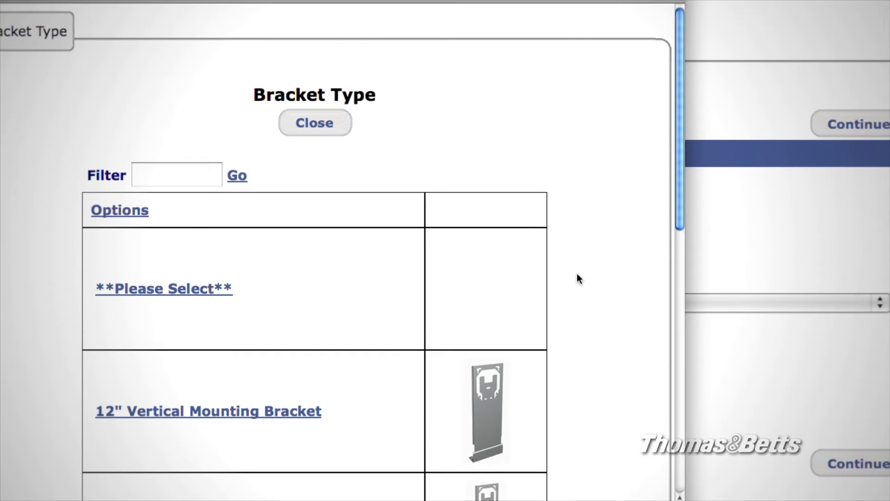
scroll(577, 273, down, 7)
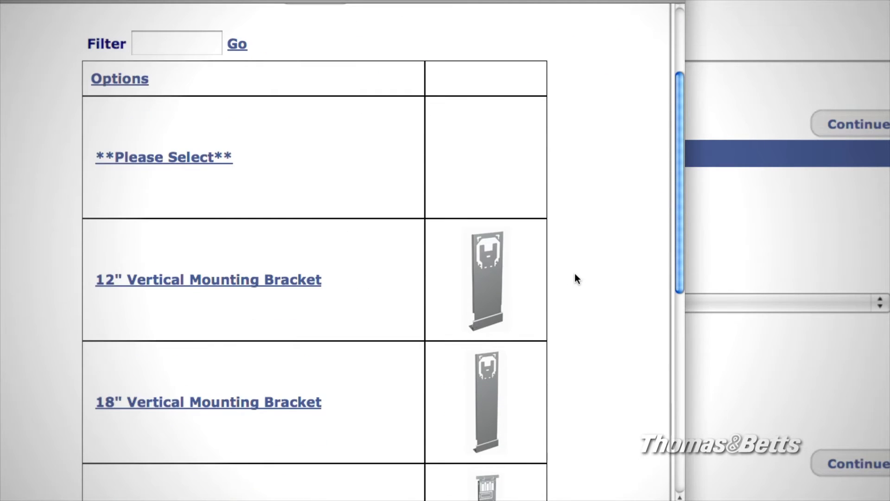
scroll(578, 280, down, 5)
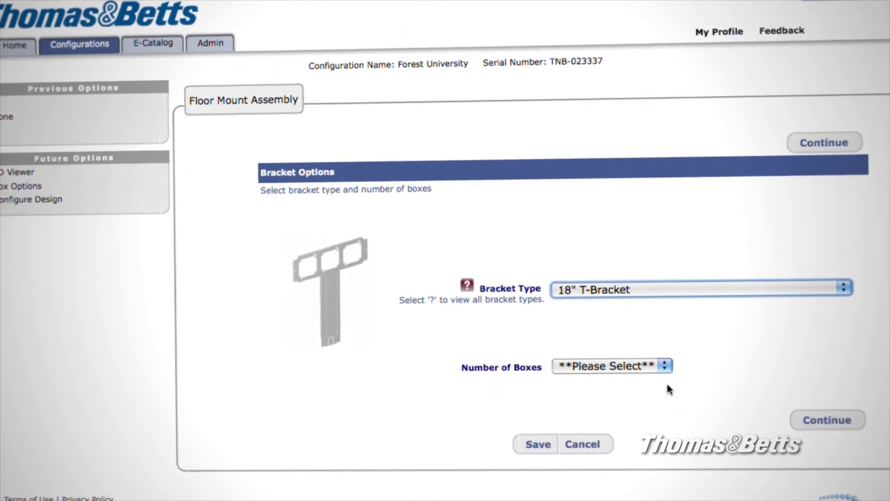
click(663, 366)
click(630, 408)
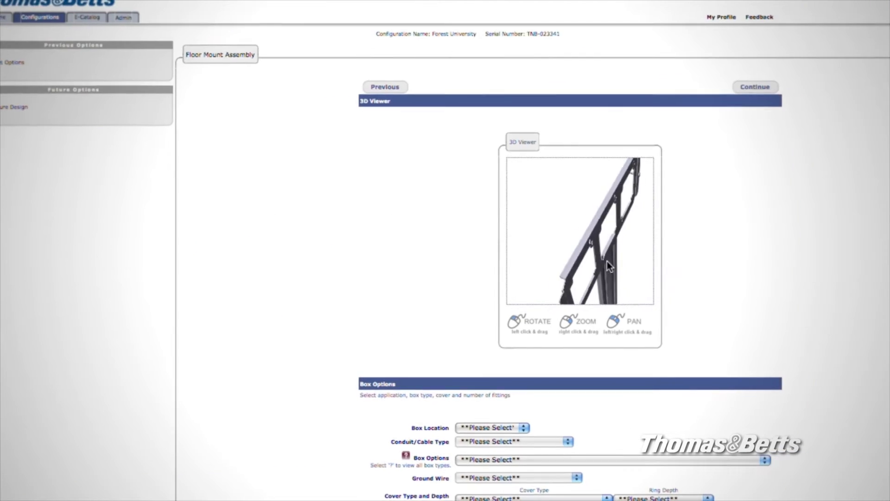
Place Box #1 at Location 1 with EMT (no integral clamp) conduit.
drag(608, 261, 533, 210)
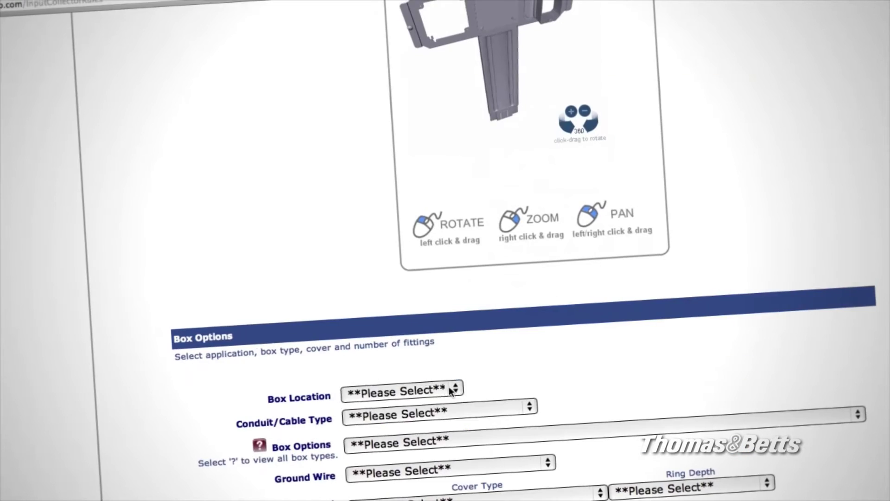
click(450, 391)
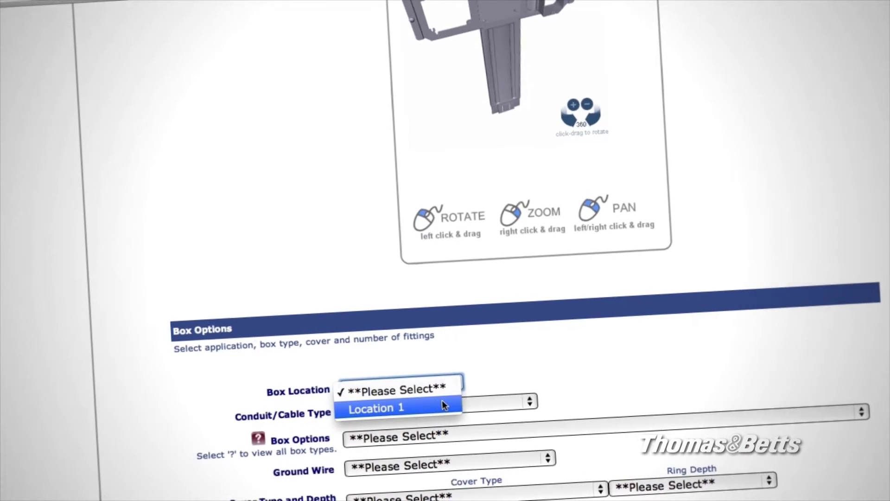
click(436, 404)
click(528, 397)
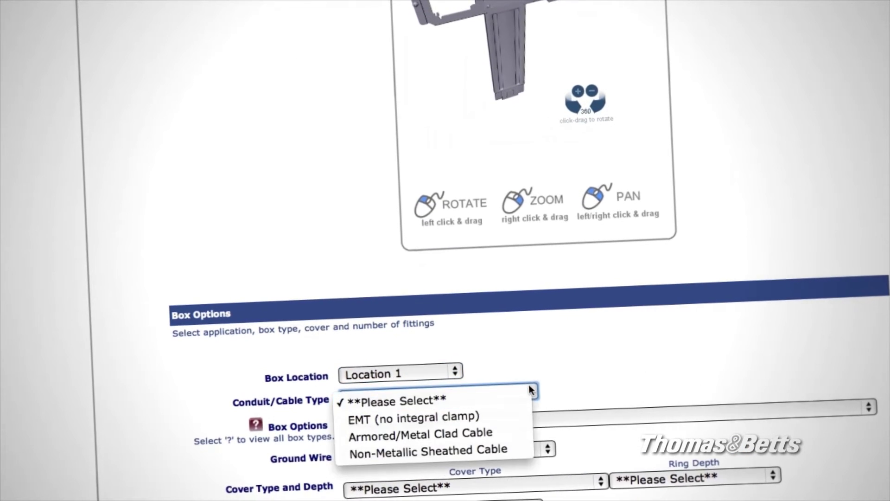
click(518, 411)
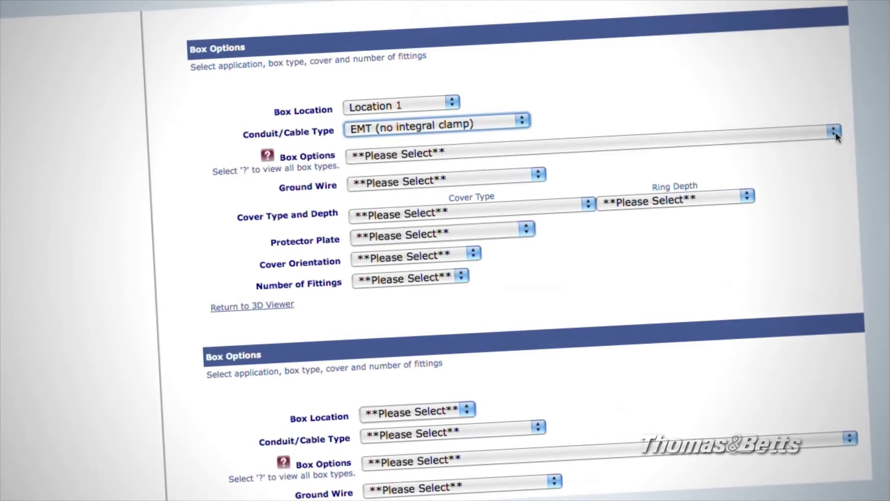
Pick the box type, set 1 fitting, and put Box #1's fitting at Knockout 3.
click(834, 133)
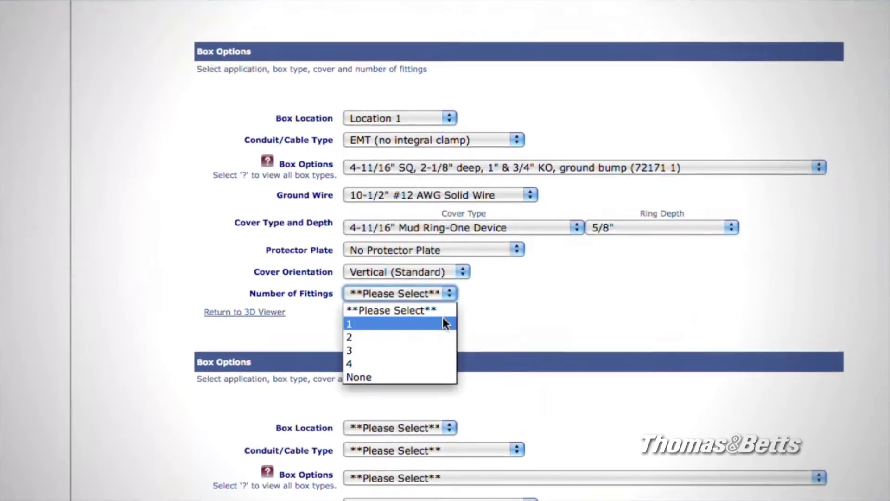
key(Escape)
key(Down)
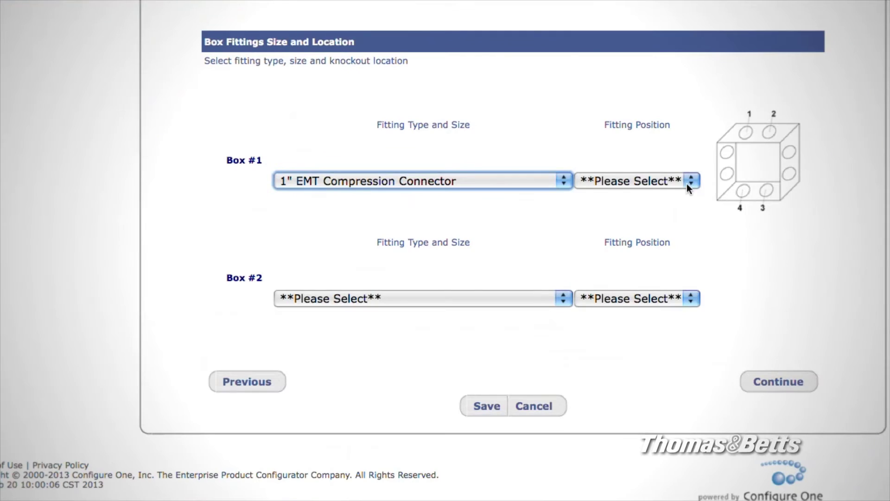
click(690, 181)
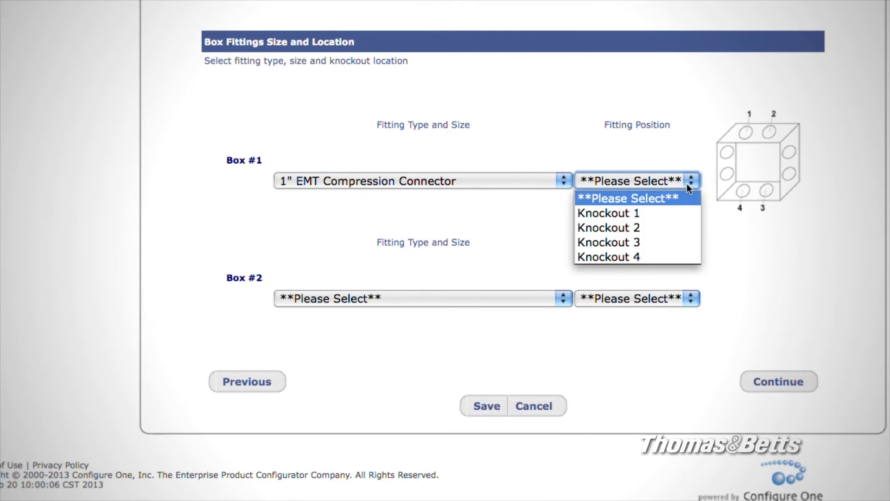
click(667, 242)
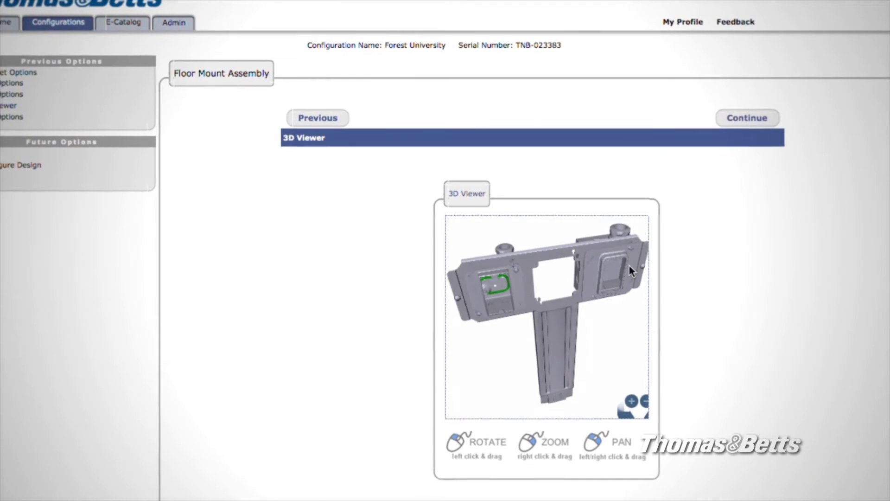
drag(601, 276, 494, 261)
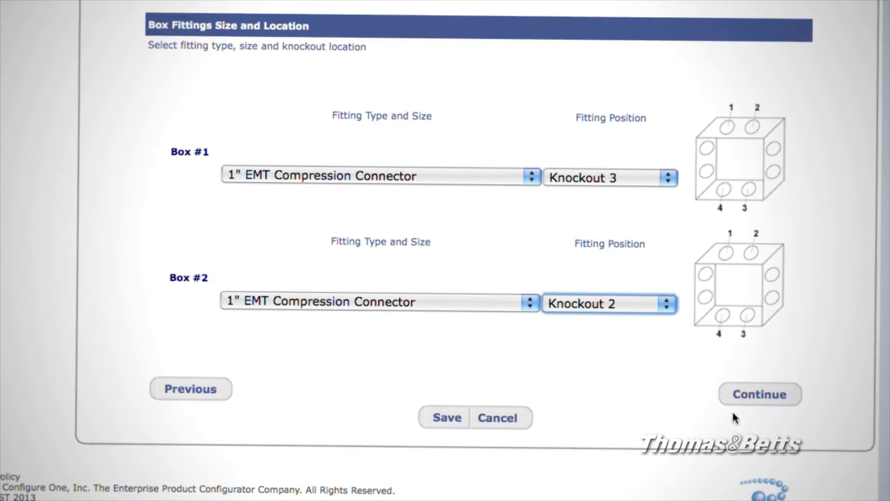
Configure the design, view it in 3D and the Floor Bracket BOM-Mfg, and download the customer DXF.
click(732, 421)
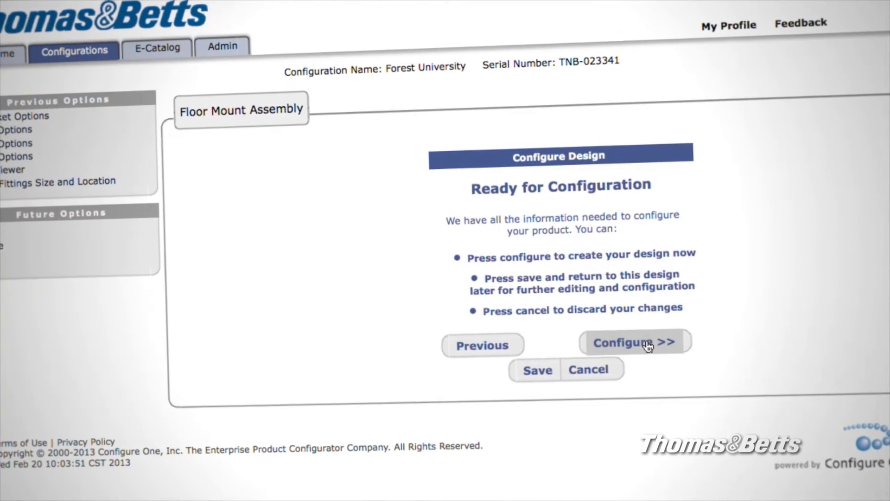
click(648, 346)
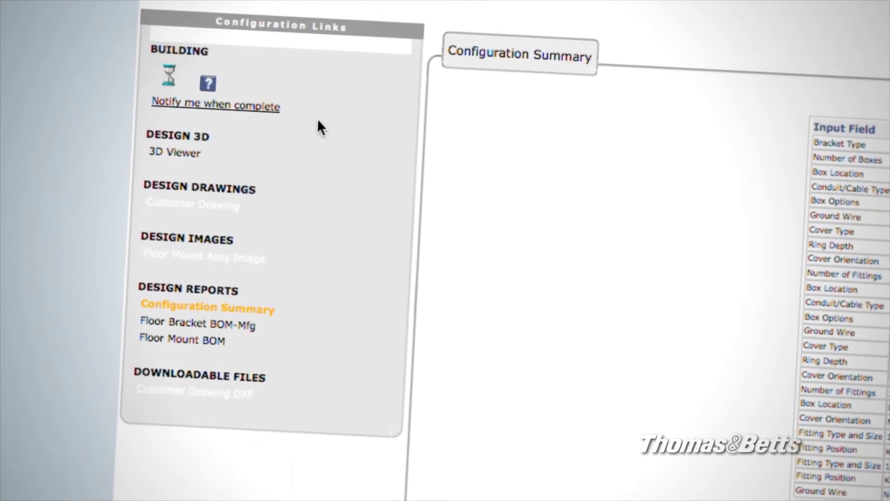
click(197, 156)
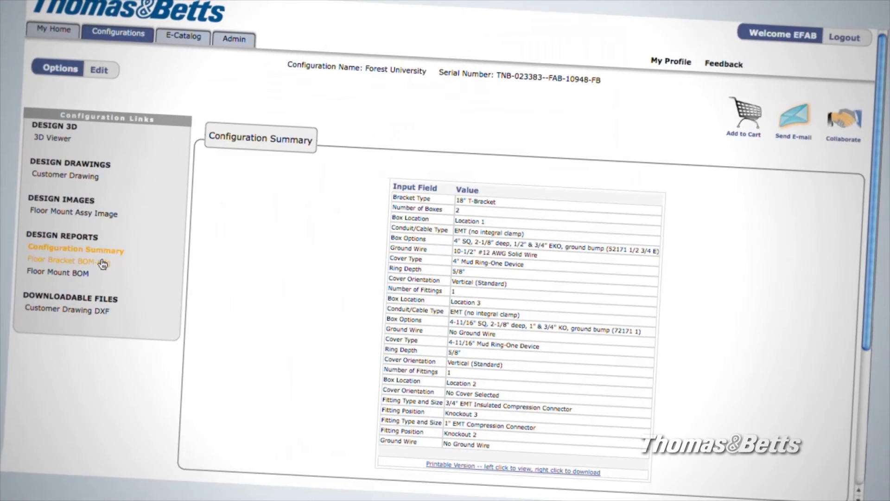
click(103, 262)
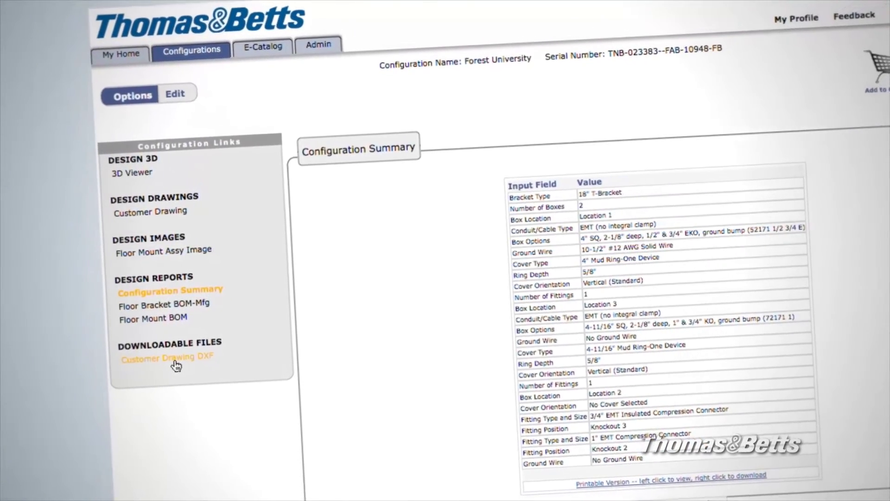
click(165, 363)
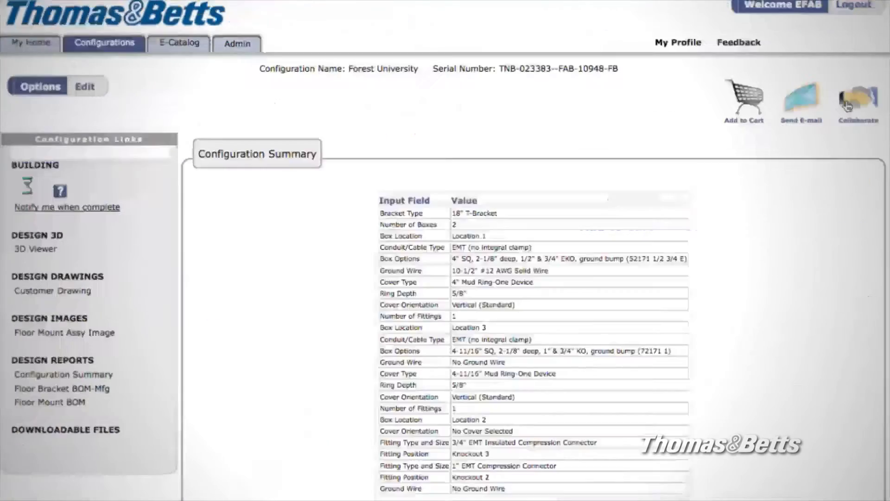
Add the Floor Mount Assembly FAB-10947-FB to the cart and create a quote from Cart Options.
click(848, 106)
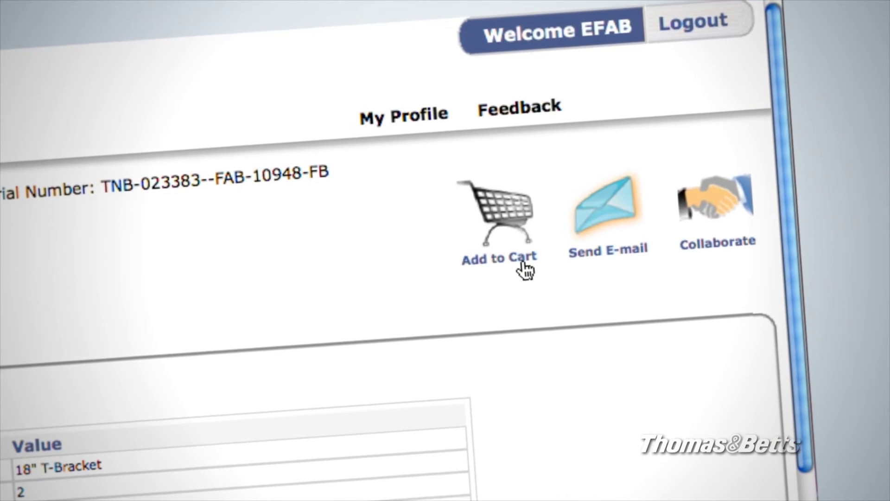
click(525, 273)
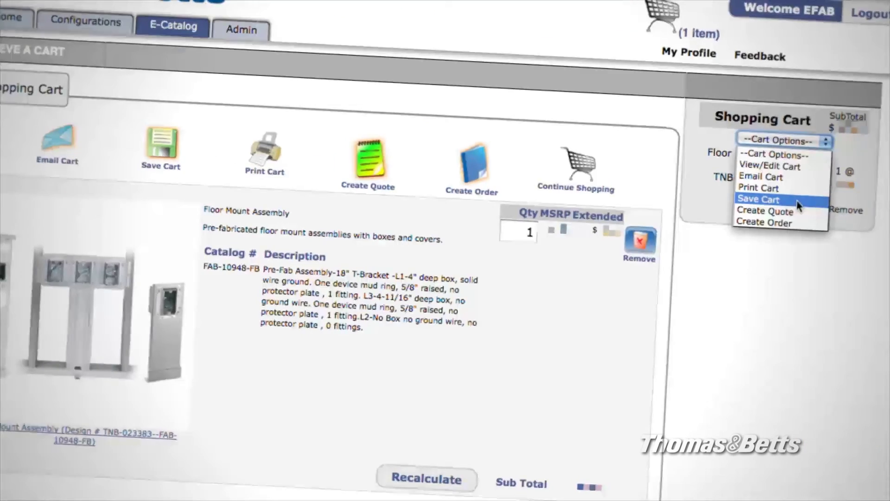
click(798, 215)
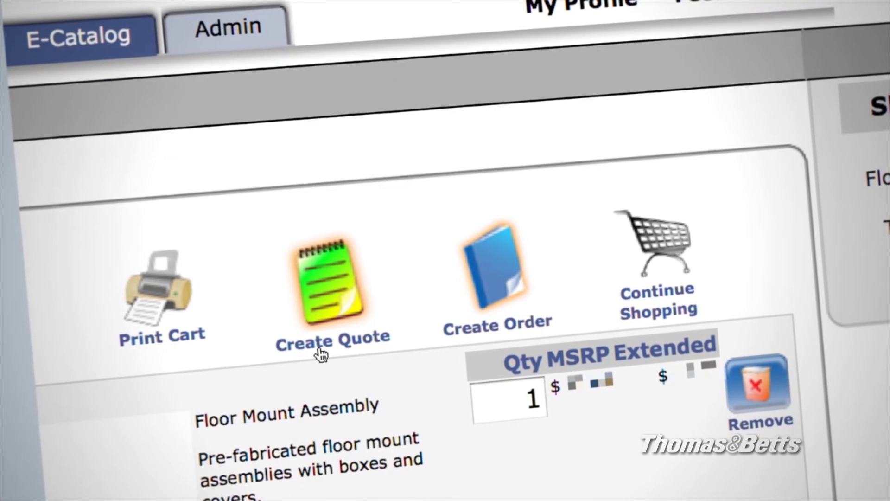
click(332, 344)
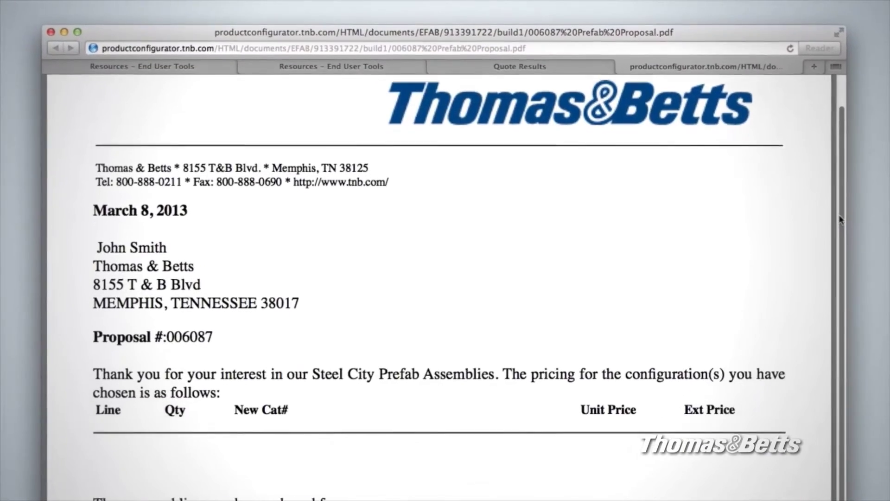
drag(841, 219, 845, 291)
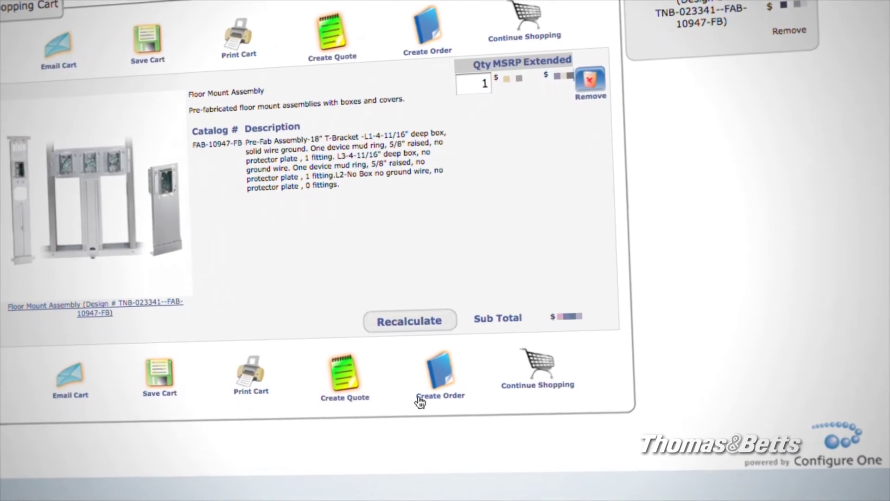
Create an order from the cart, opening Order Processing for order TNB-970.
click(419, 408)
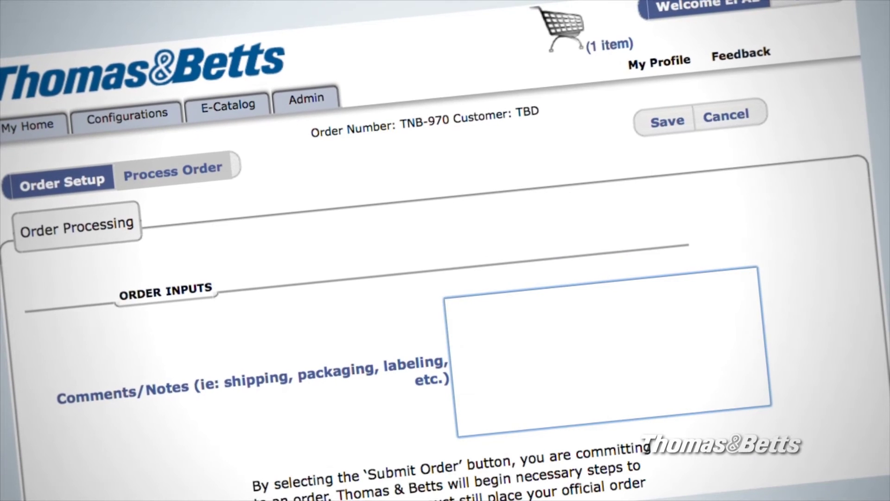